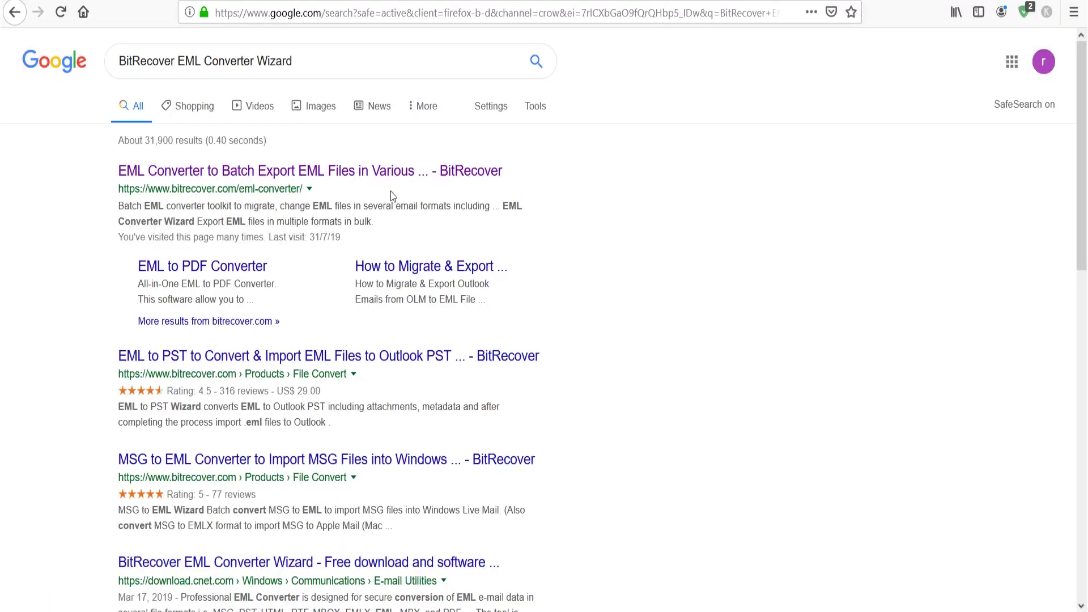
Step: Save the EML Converter Wizard installer from bitrecover.com and show it in the Downloads list
click(295, 174)
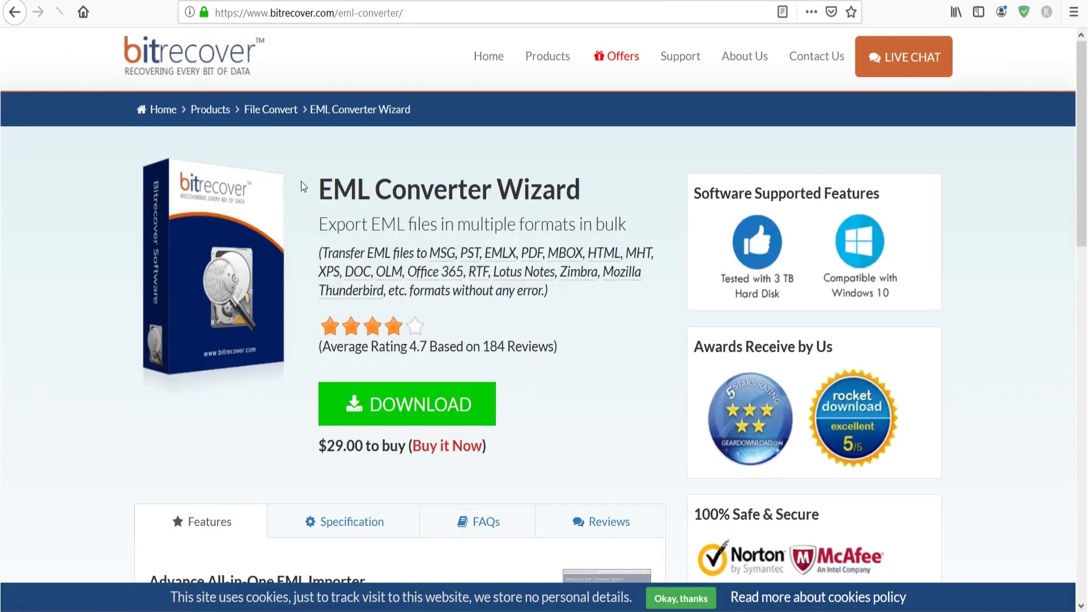
click(416, 402)
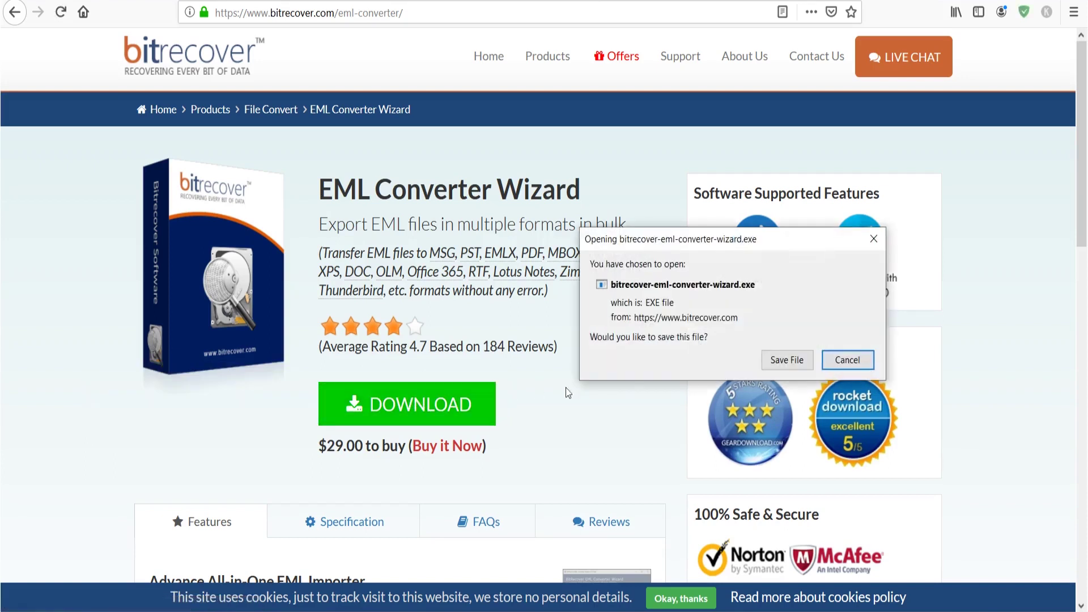
click(786, 359)
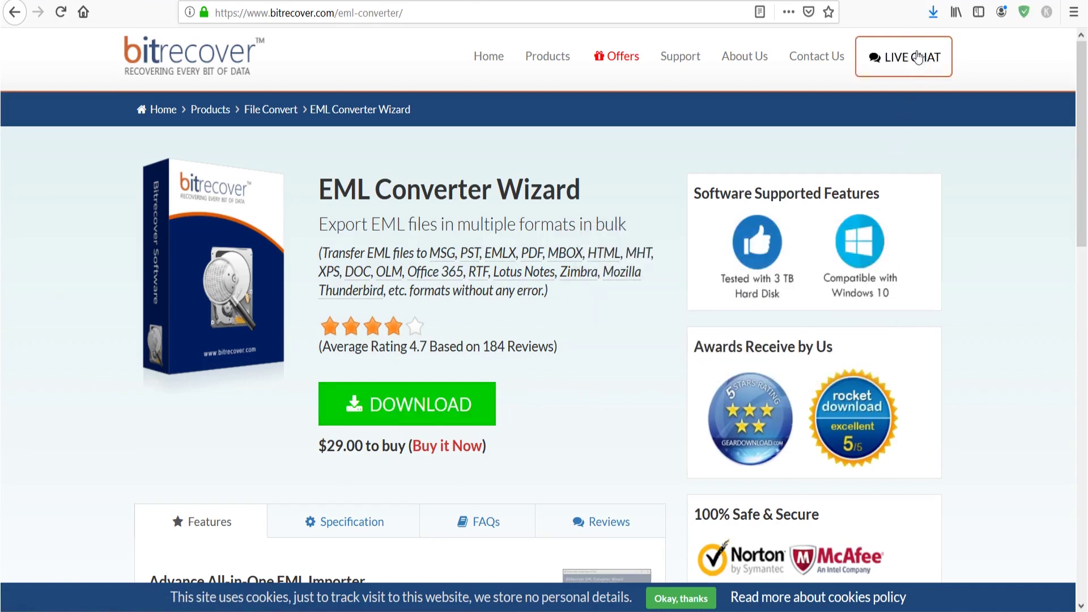
click(932, 13)
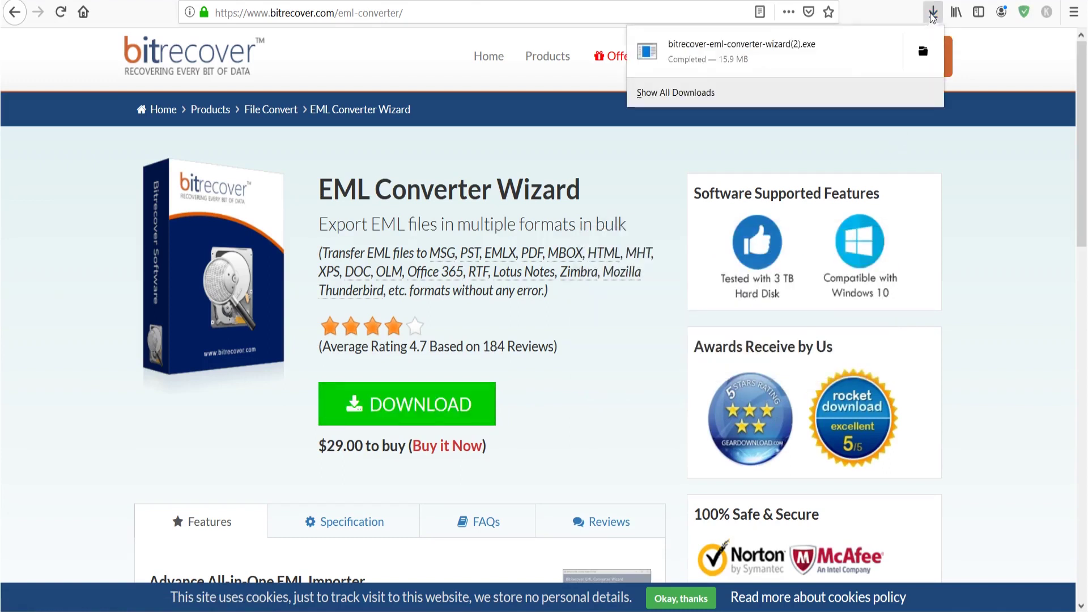
Step: Install the converter in English with the default location, desktop and quick-launch icons, then launch it
click(729, 52)
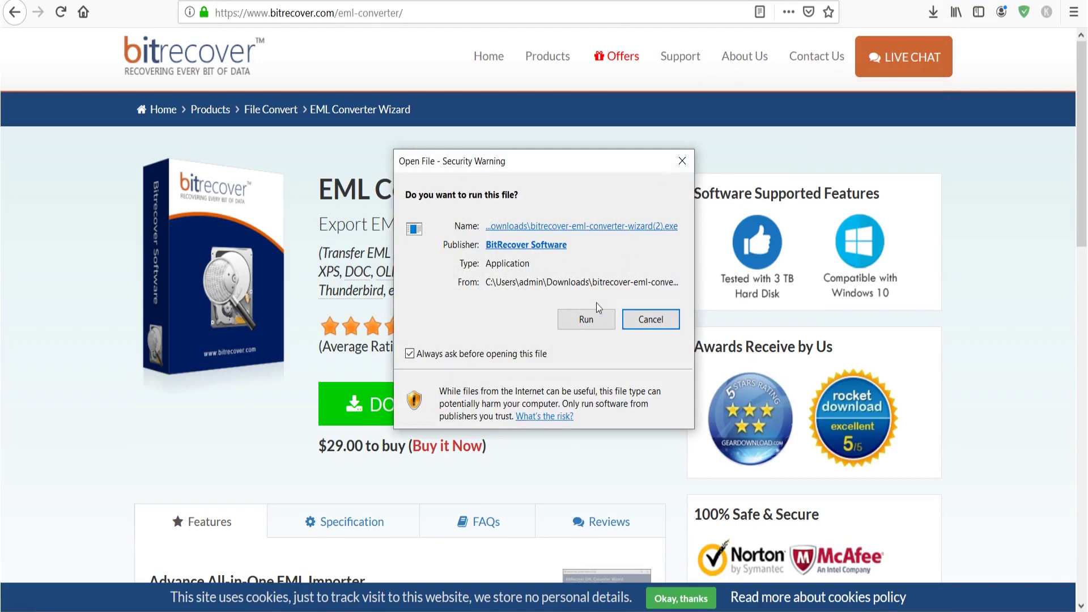
click(585, 321)
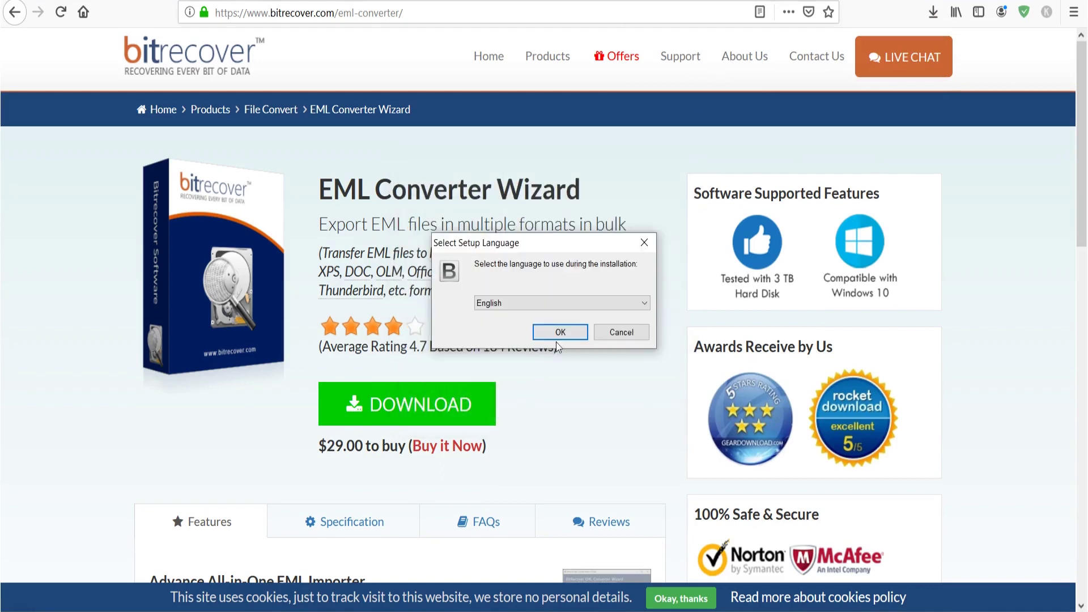
click(559, 333)
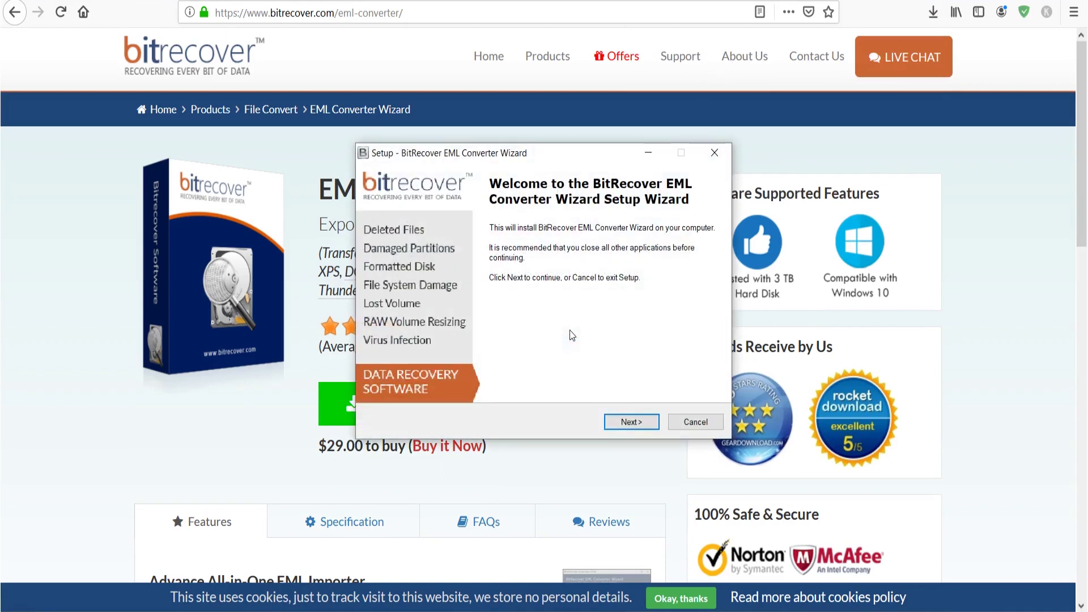
click(642, 419)
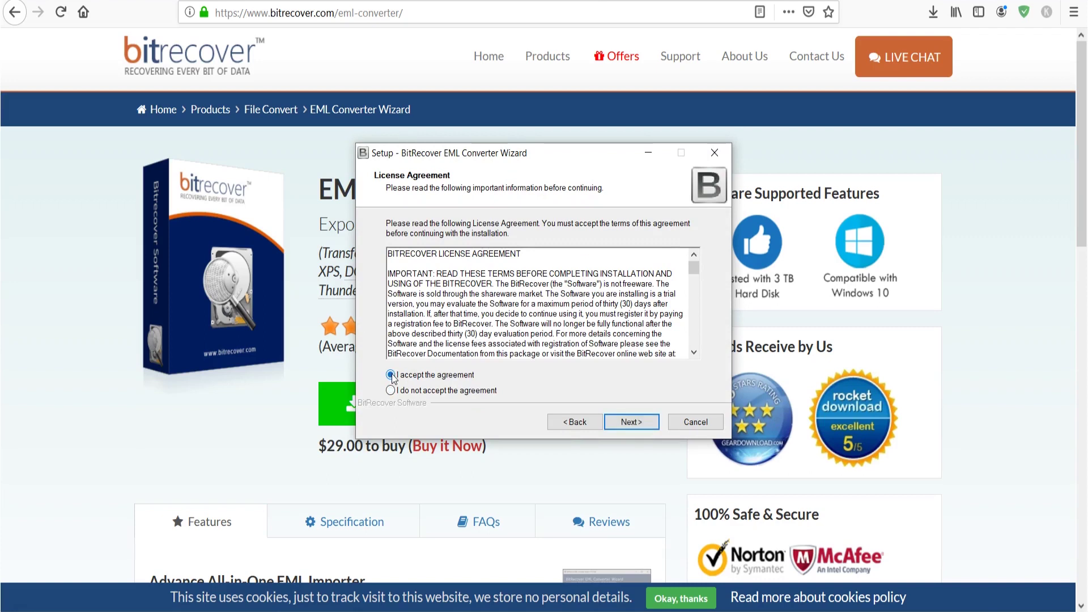
click(640, 424)
click(639, 424)
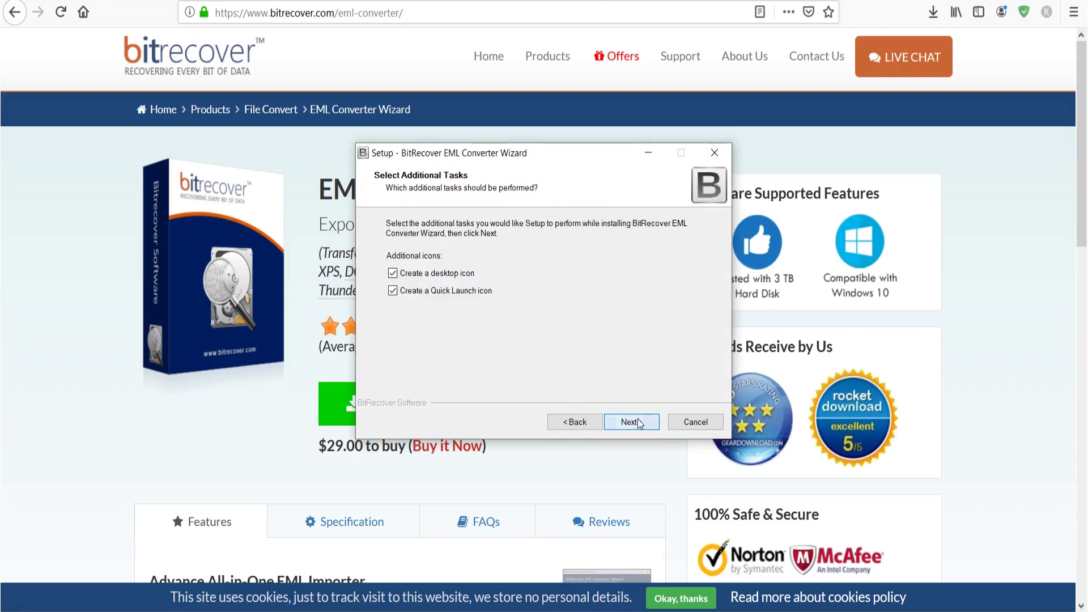
click(640, 424)
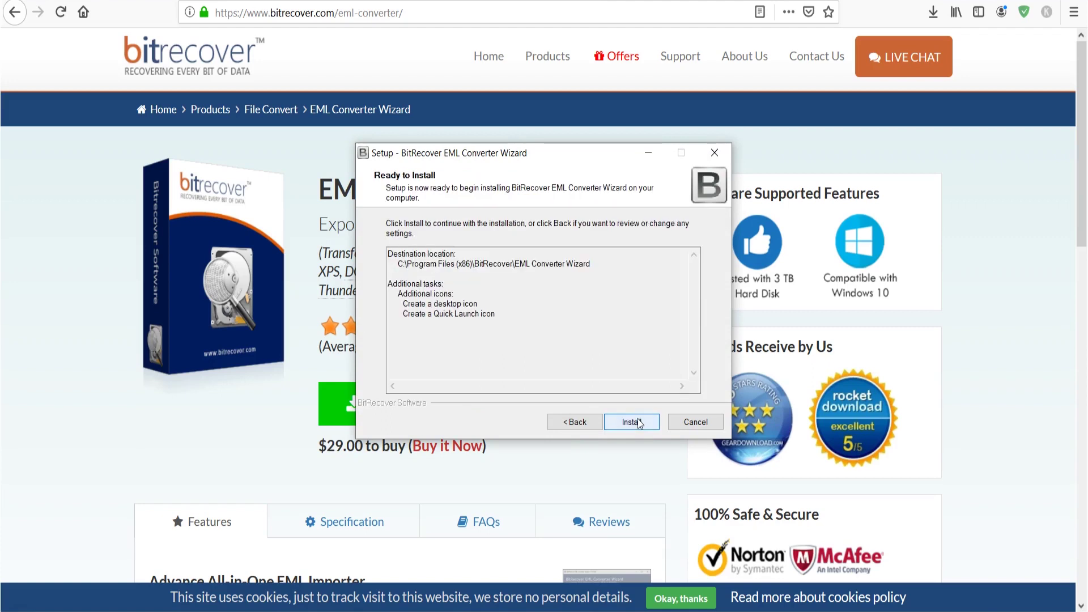
click(639, 424)
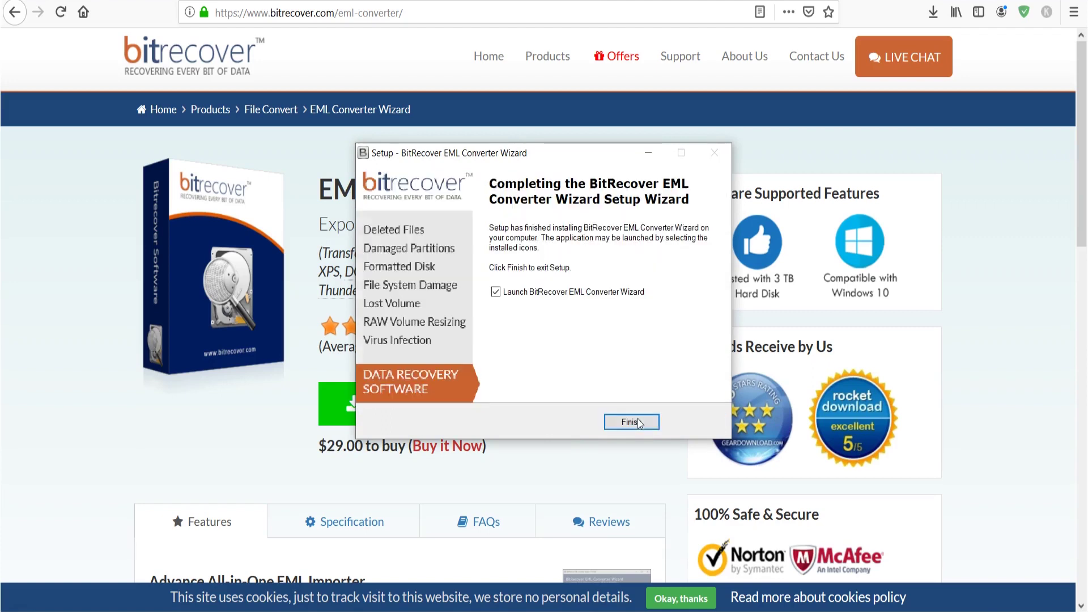
click(639, 423)
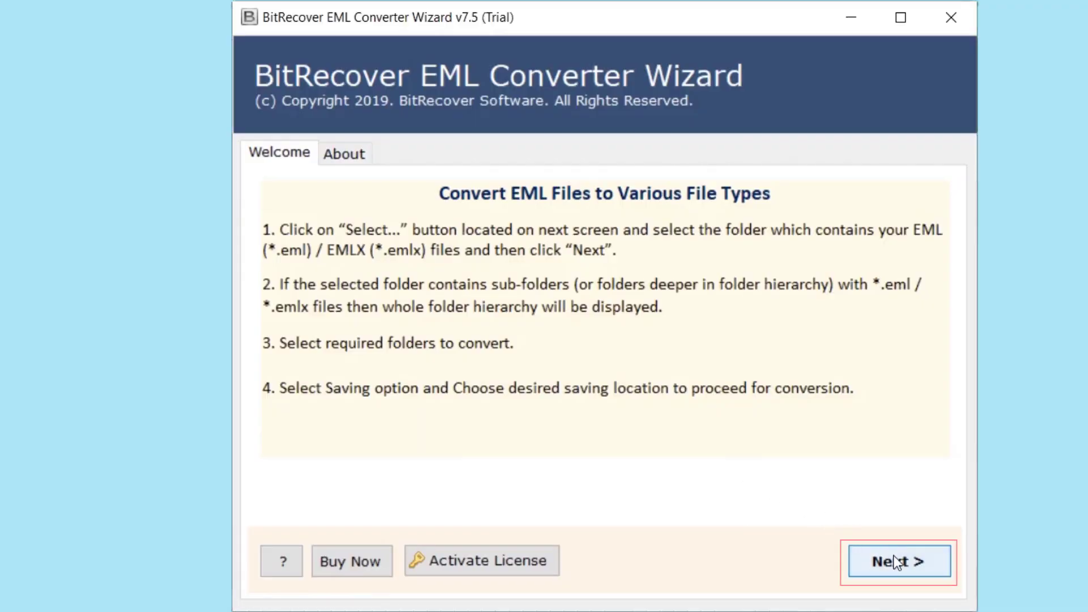
Step: Leave the Welcome tab for the source-file selection page
click(898, 561)
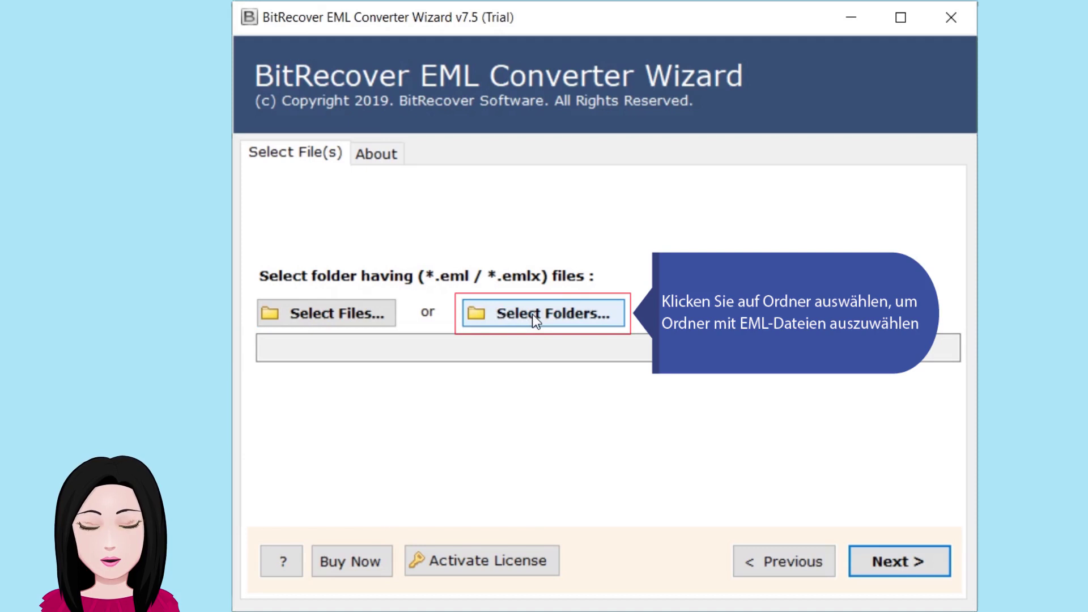
Step: Load the 'eml files' folder (216 items) as the source and tick it for conversion
click(532, 313)
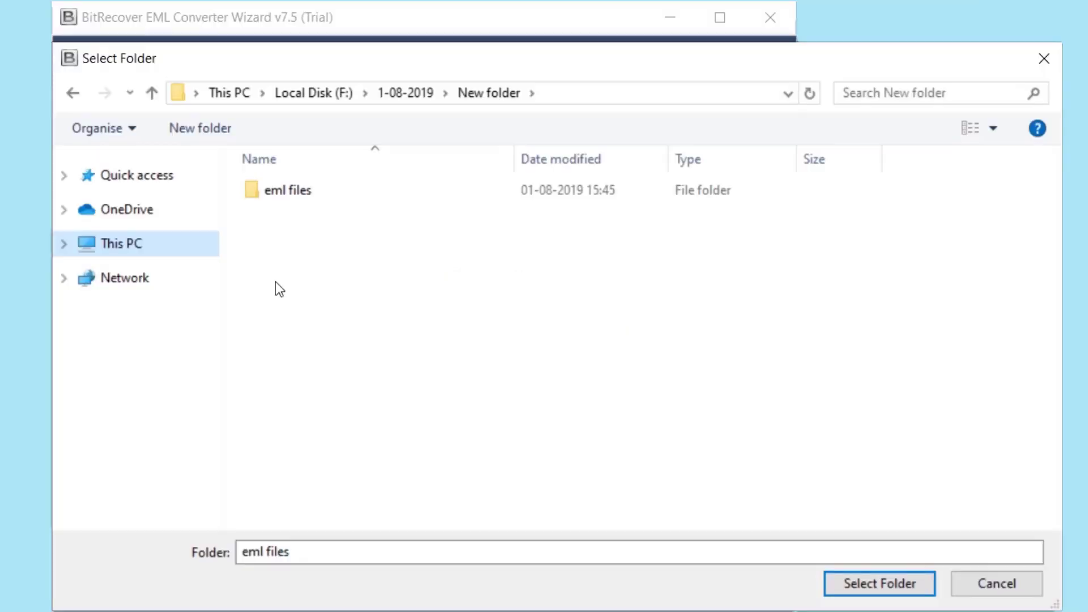
click(289, 201)
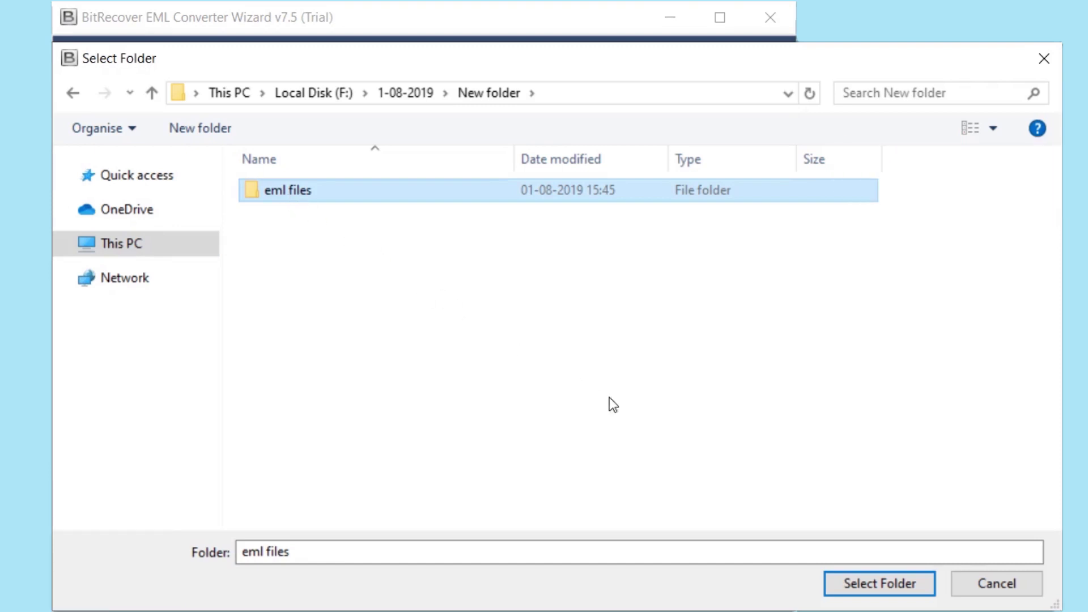
click(886, 575)
click(859, 555)
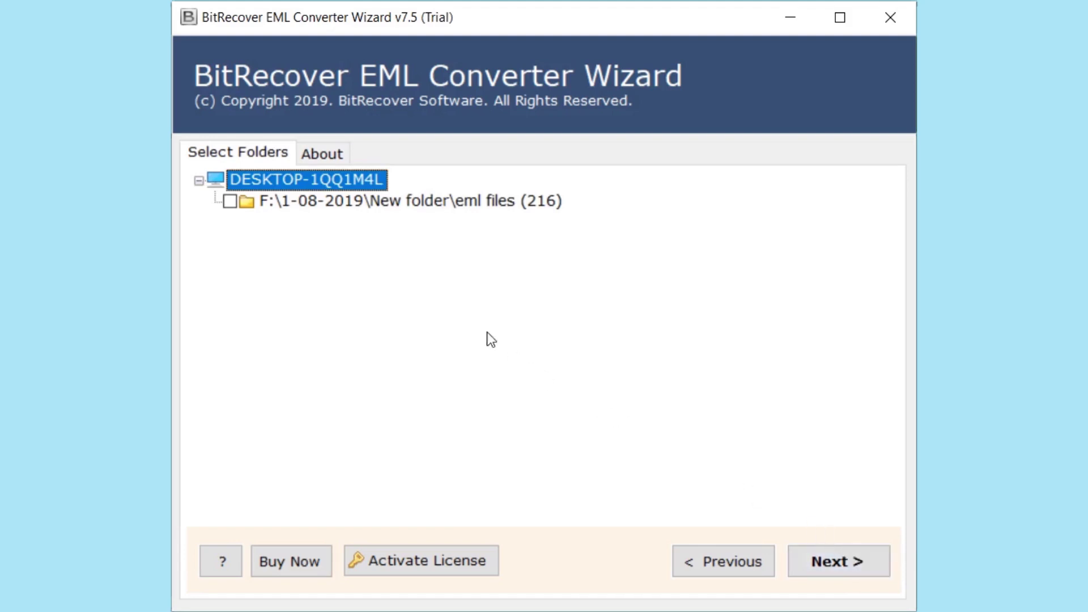
click(229, 201)
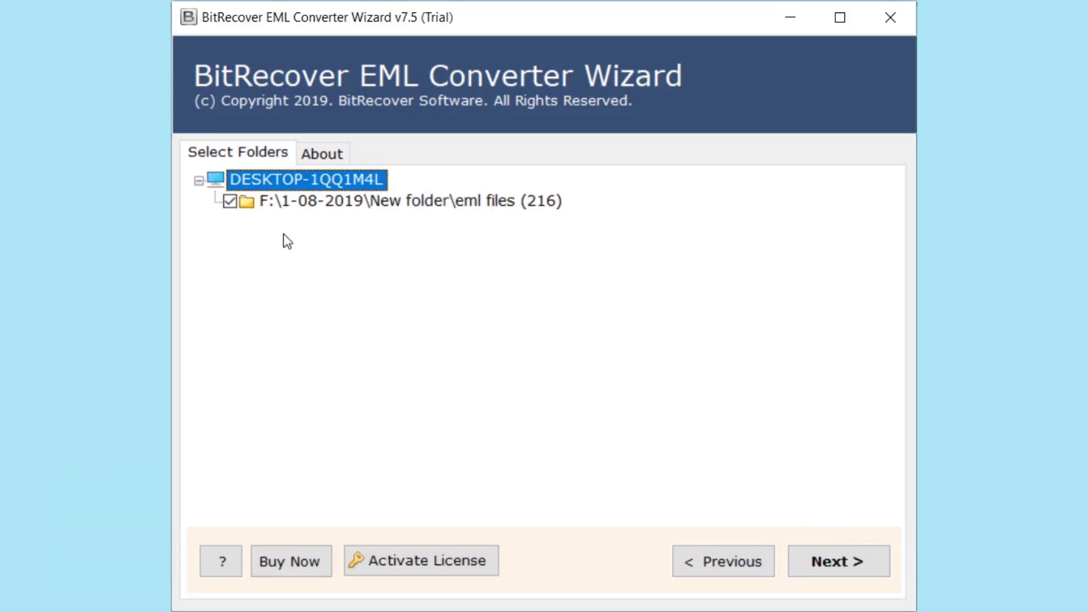
click(833, 562)
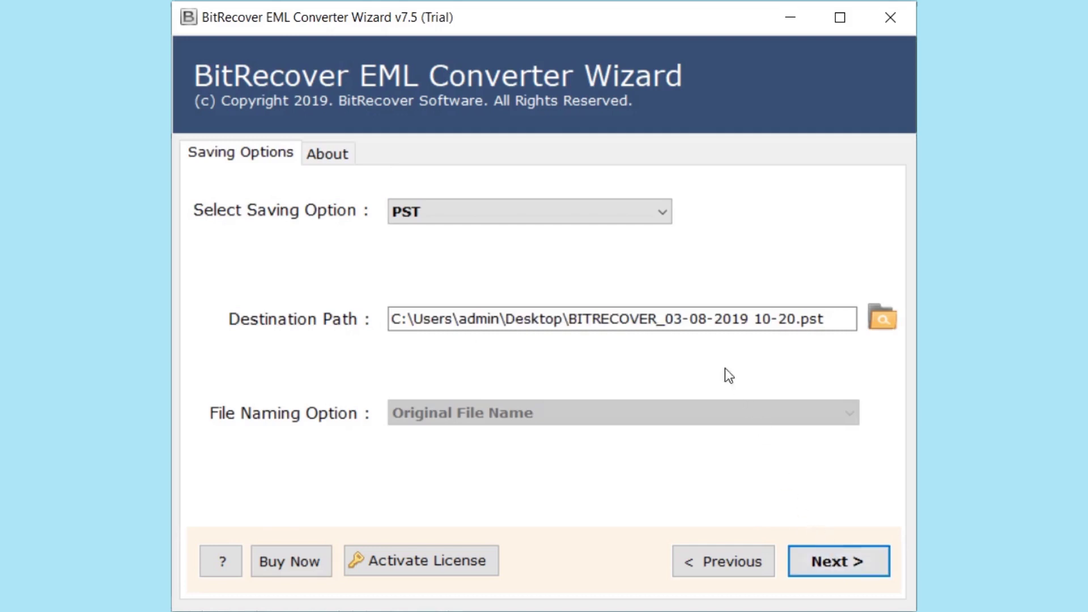
Step: Pick Gmail as the saving option and enter the Gmail account email and password
click(661, 215)
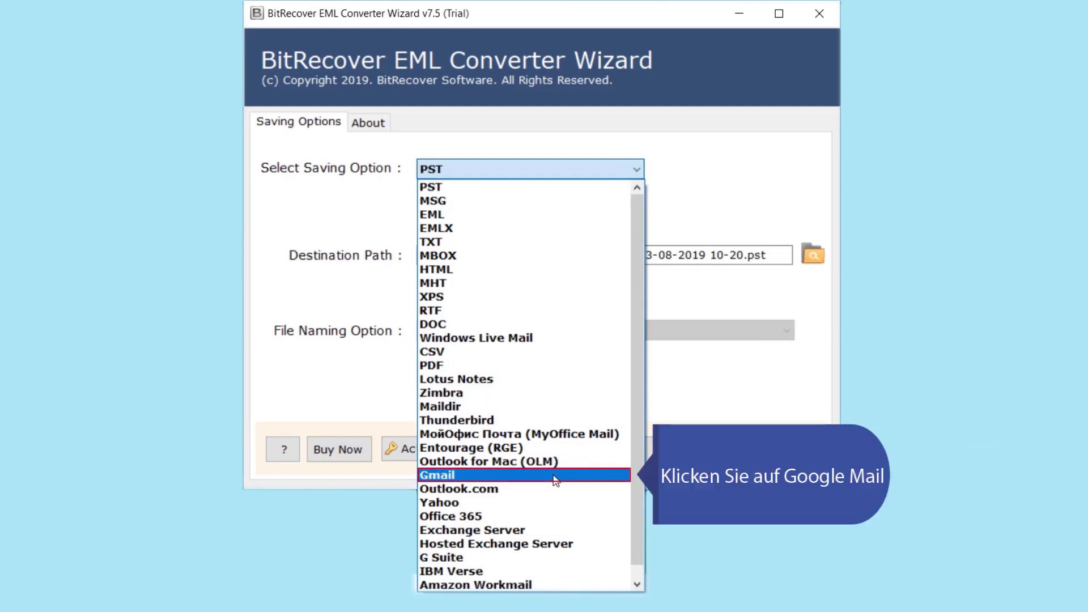
click(554, 480)
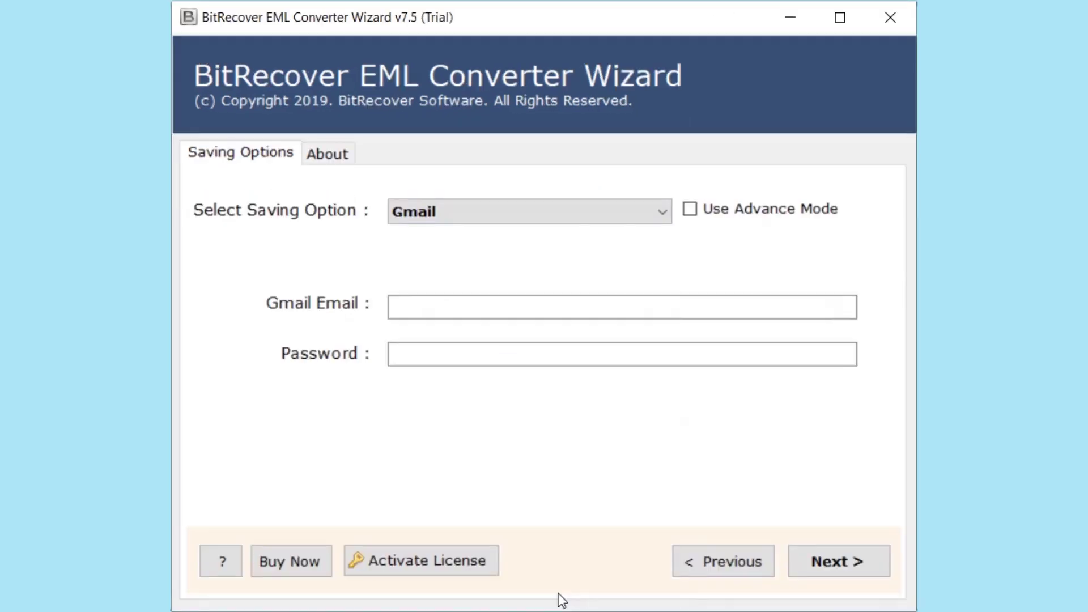
click(451, 280)
click(412, 307)
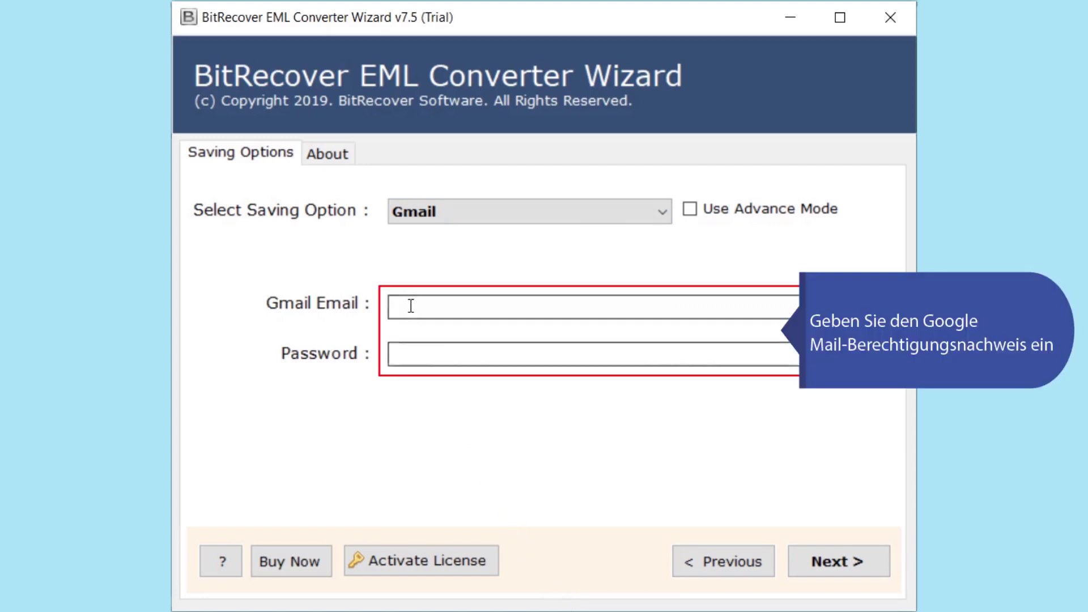
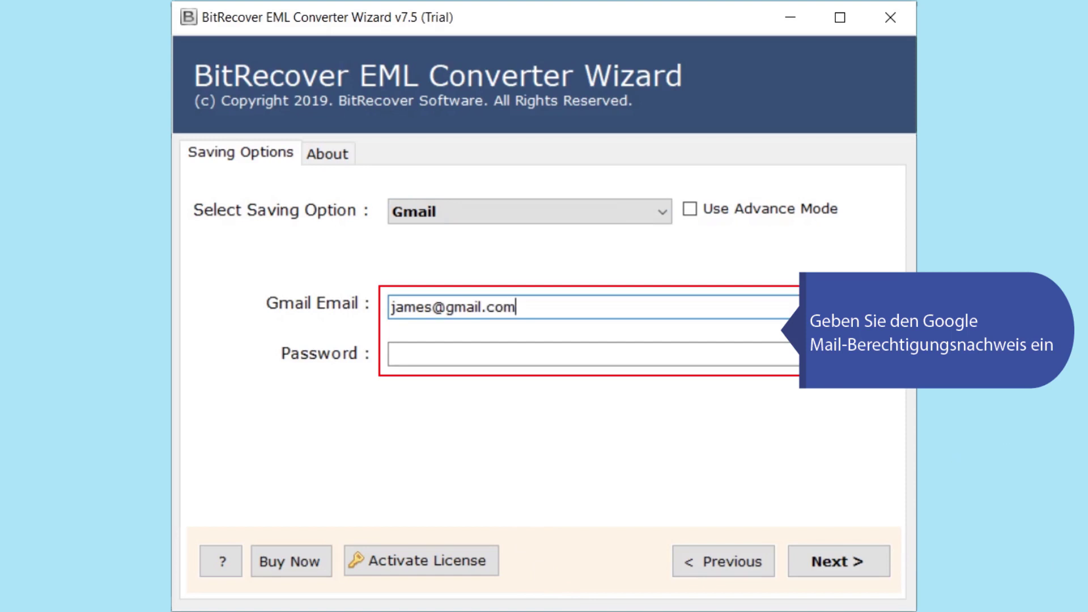
click(404, 353)
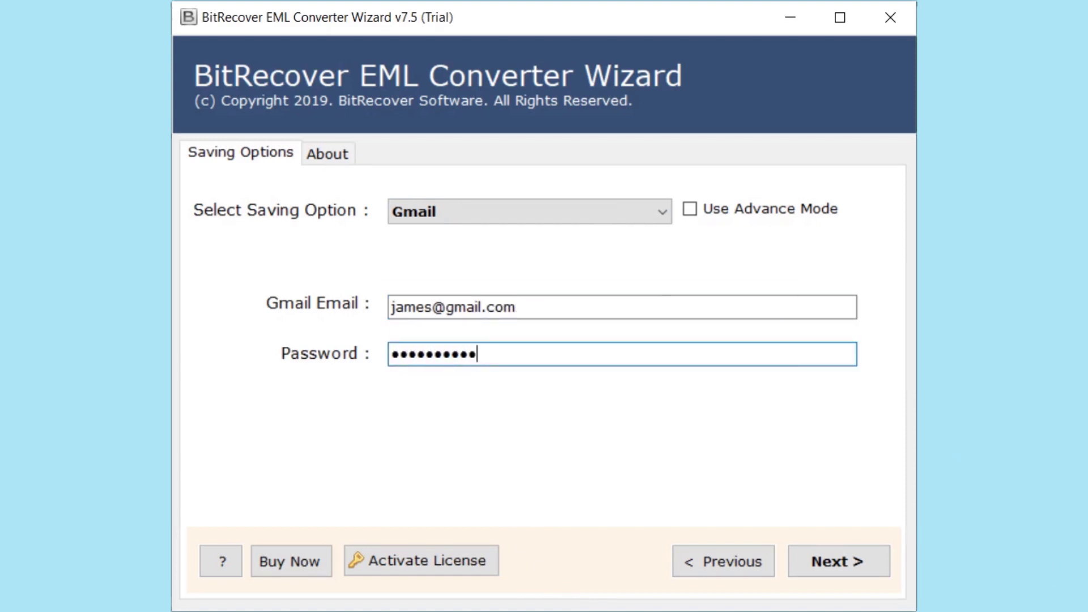
click(836, 558)
Step: Run the Gmail conversion, then dismiss the completion and trial-limit messages
click(837, 556)
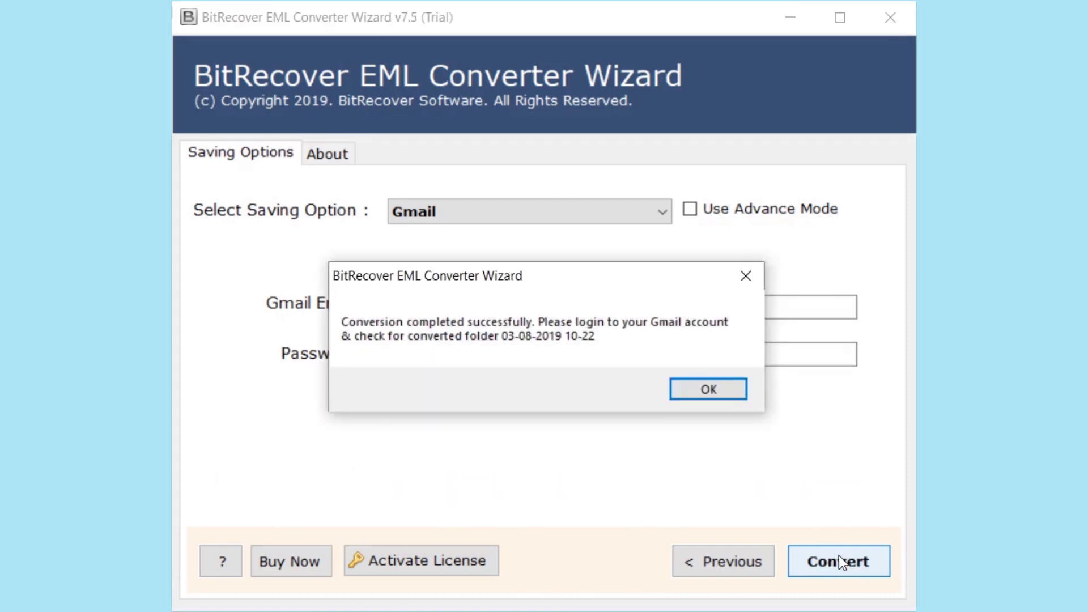
click(726, 381)
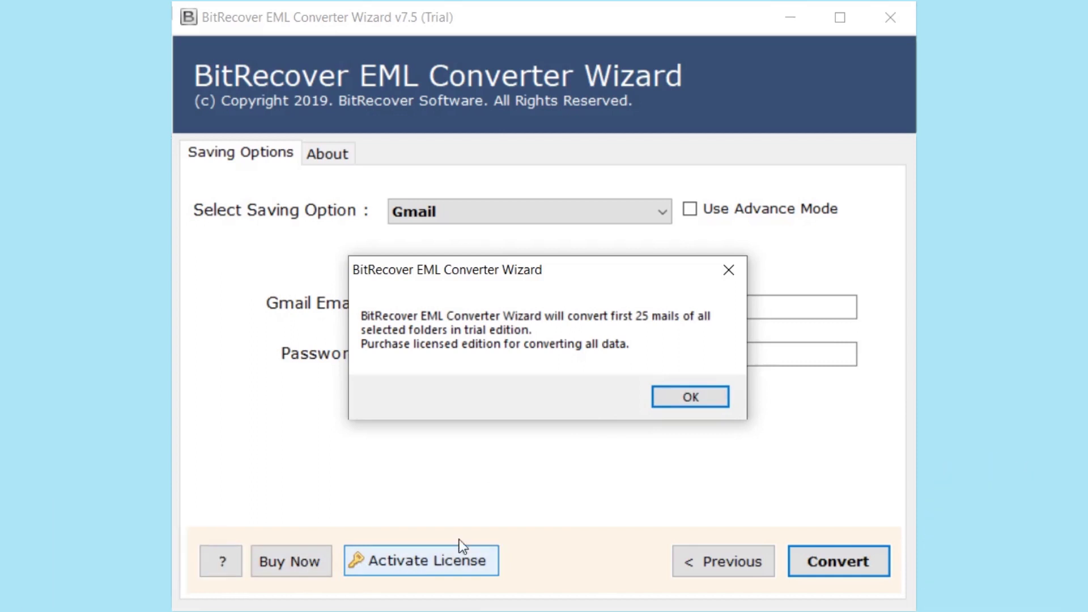
click(705, 393)
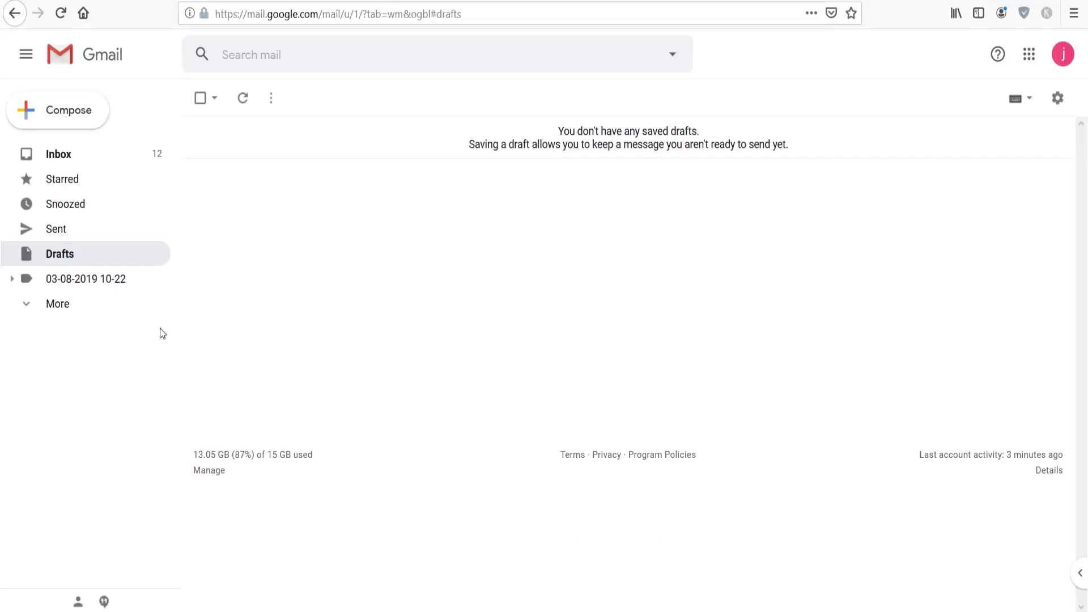
click(15, 281)
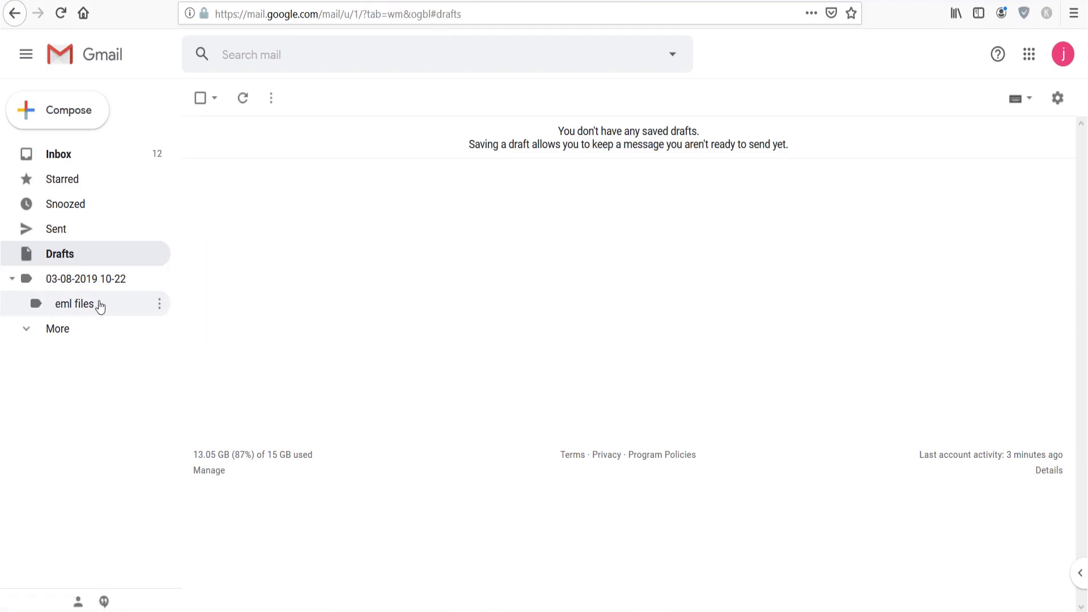
click(99, 305)
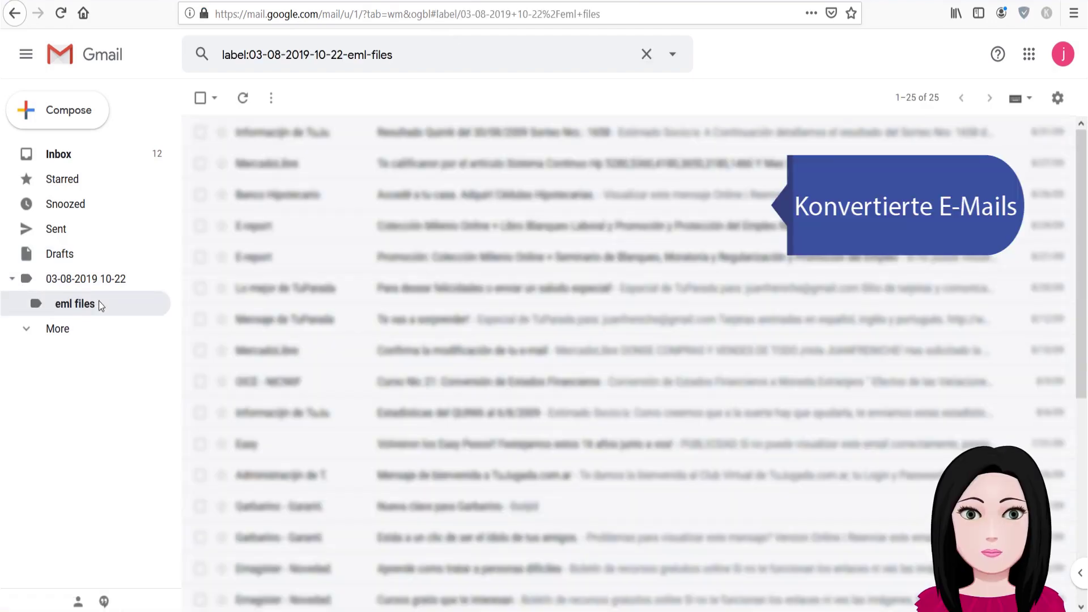